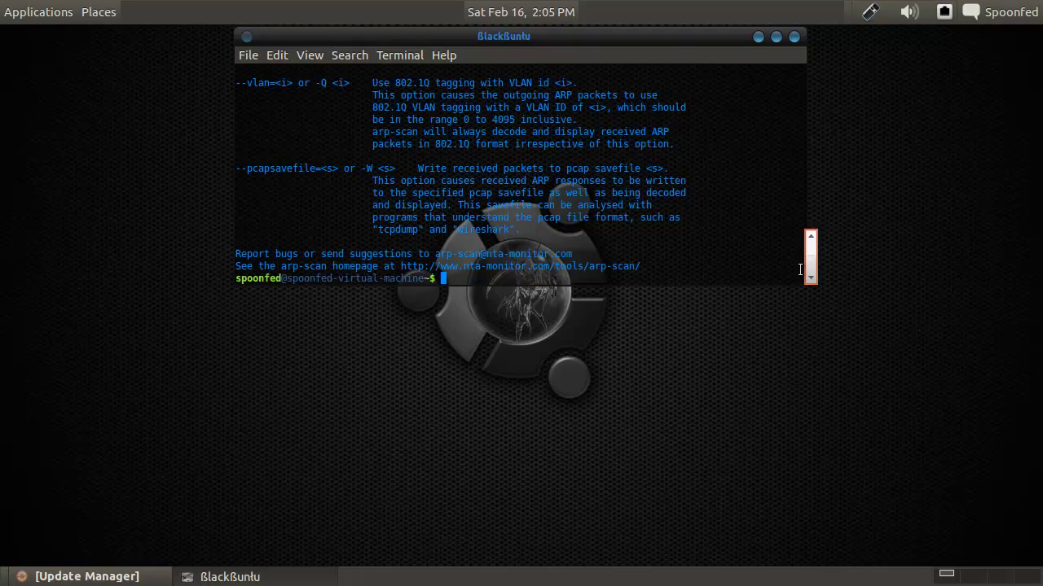
# Launch the arp-scan tool from the live-host discovery applications menu
pyautogui.click(38, 11)
pyautogui.moveTo(536, 112)
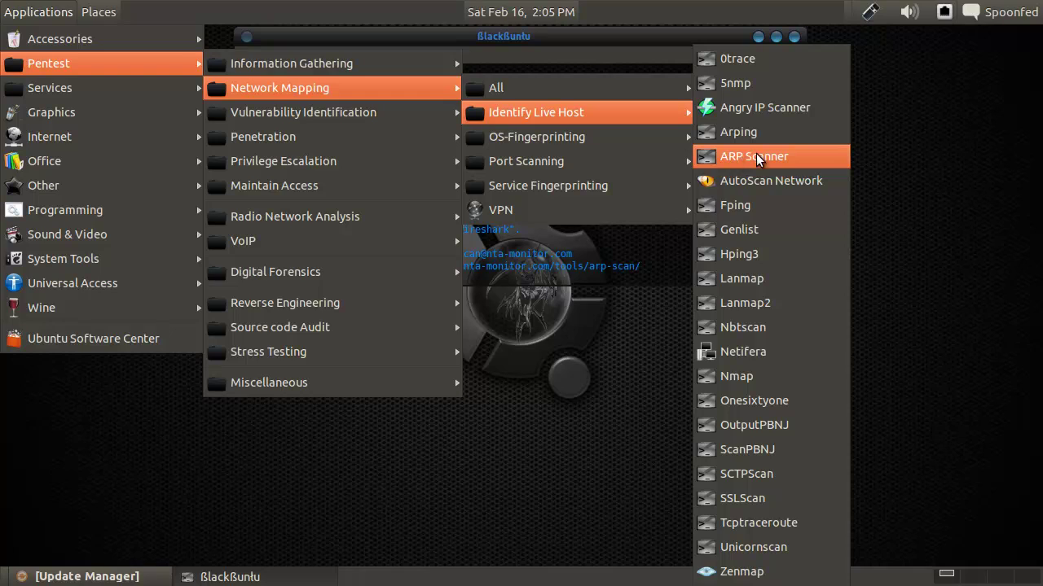
pyautogui.click(767, 158)
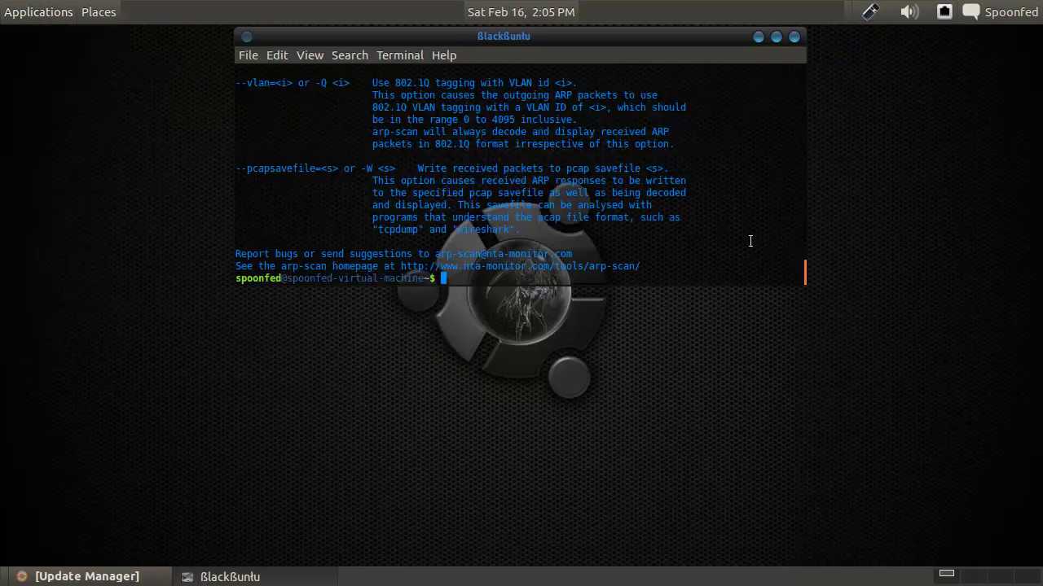
pyautogui.moveTo(811, 281); pyautogui.dragTo(827, 145)
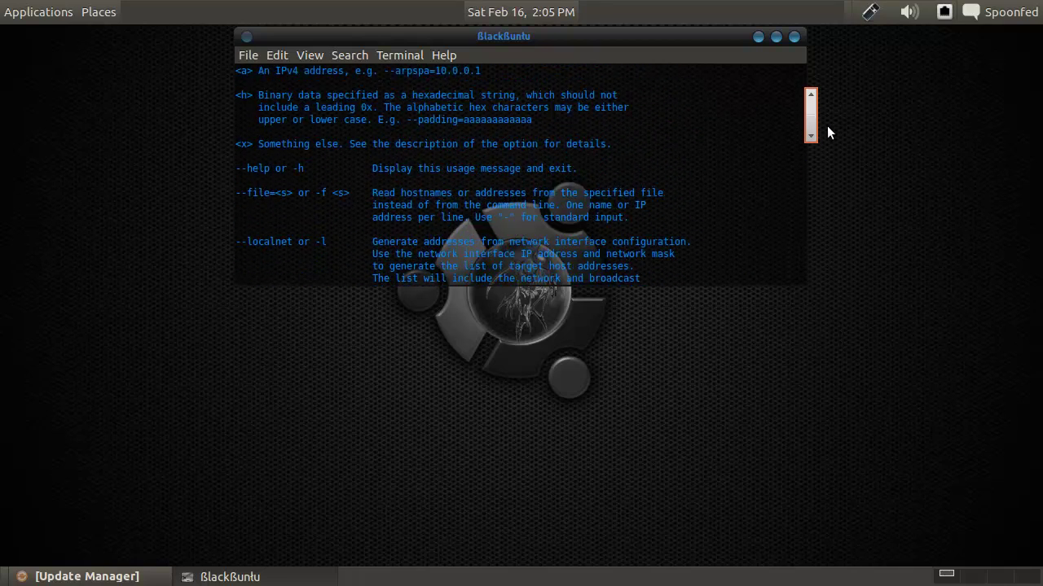
pyautogui.moveTo(826, 145); pyautogui.dragTo(811, 261)
pyautogui.click(537, 279)
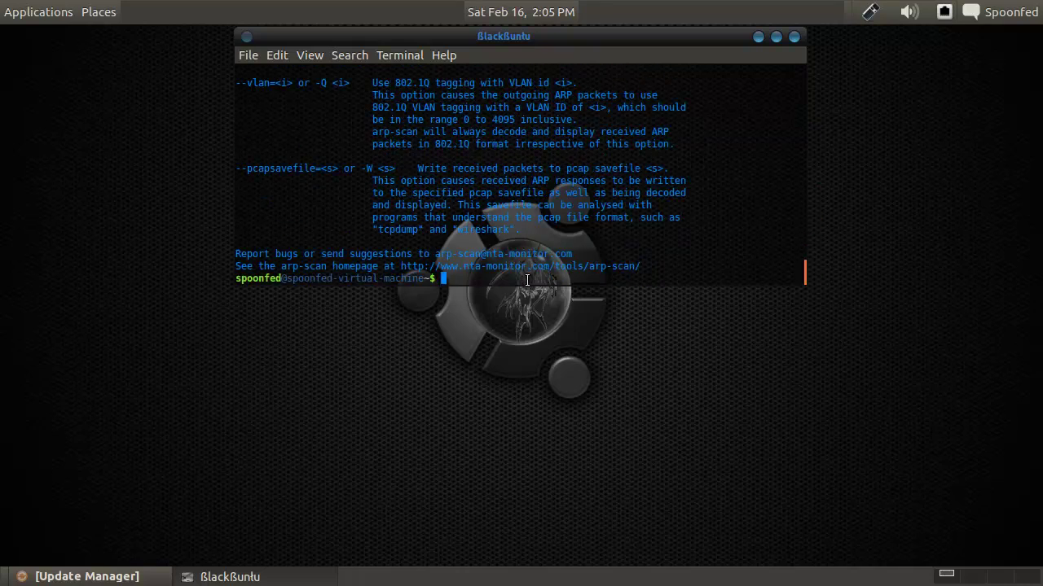
pyautogui.write('sudo arp')
pyautogui.write('-scan -')
pyautogui.write('l')
# Run sudo arp-scan -l, retrying the rejected password, listing three responding hosts
pyautogui.press('Return')
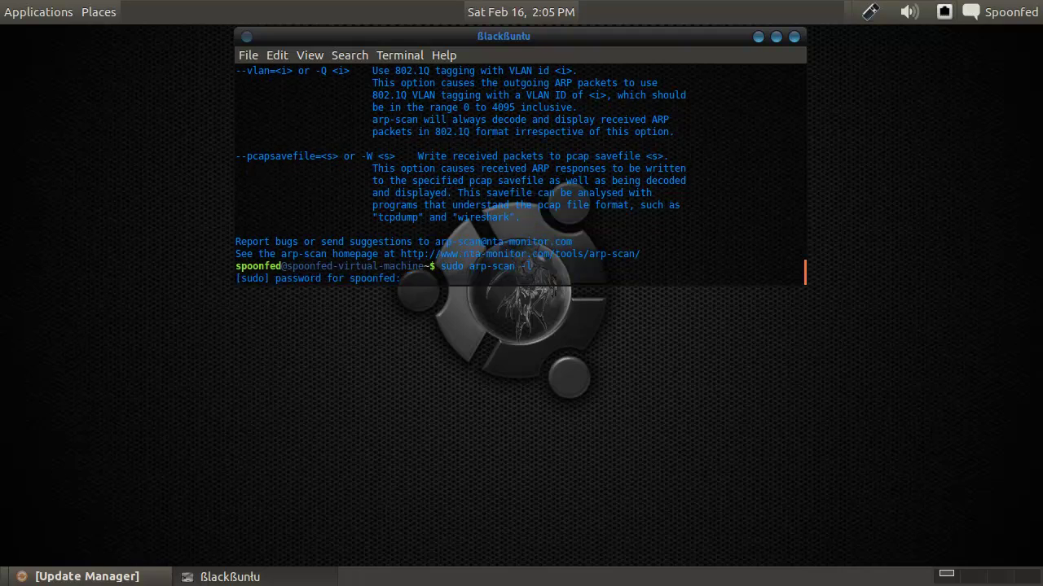
pyautogui.press('Return')
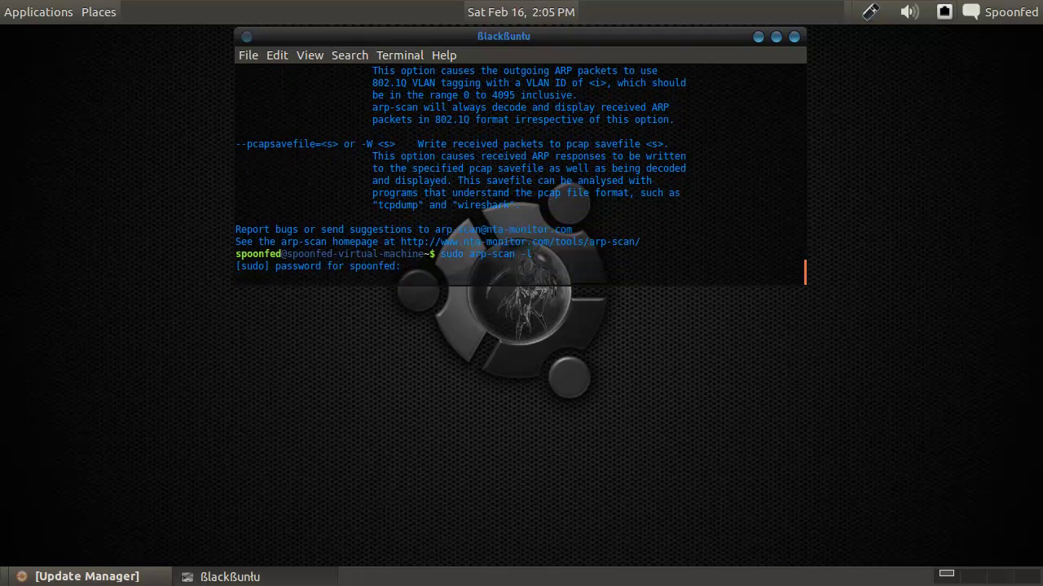
pyautogui.press('Return')
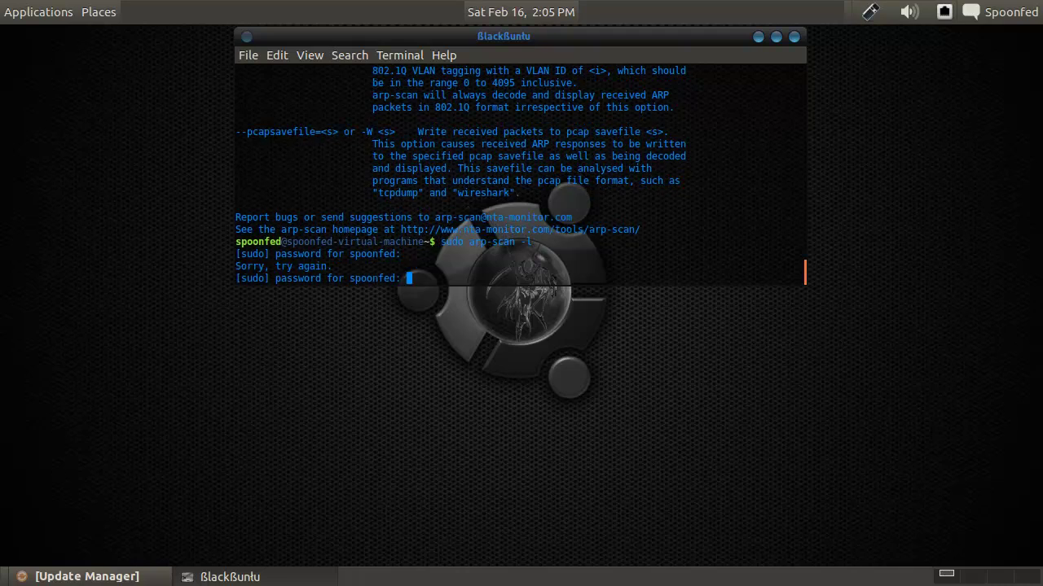
pyautogui.press('Return')
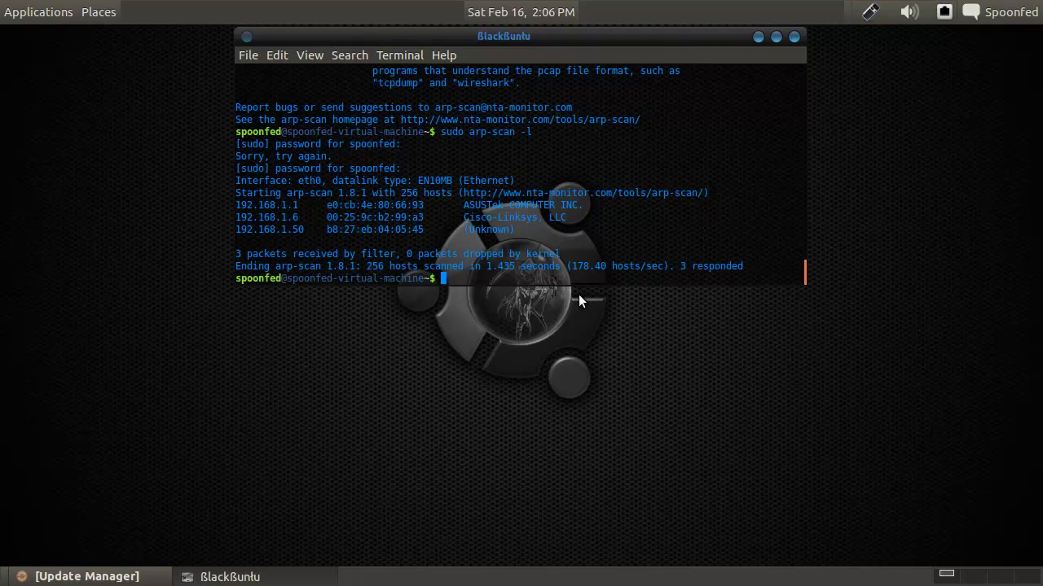
pyautogui.scroll(2, 463, 218)
pyautogui.scroll(4, 463, 217)
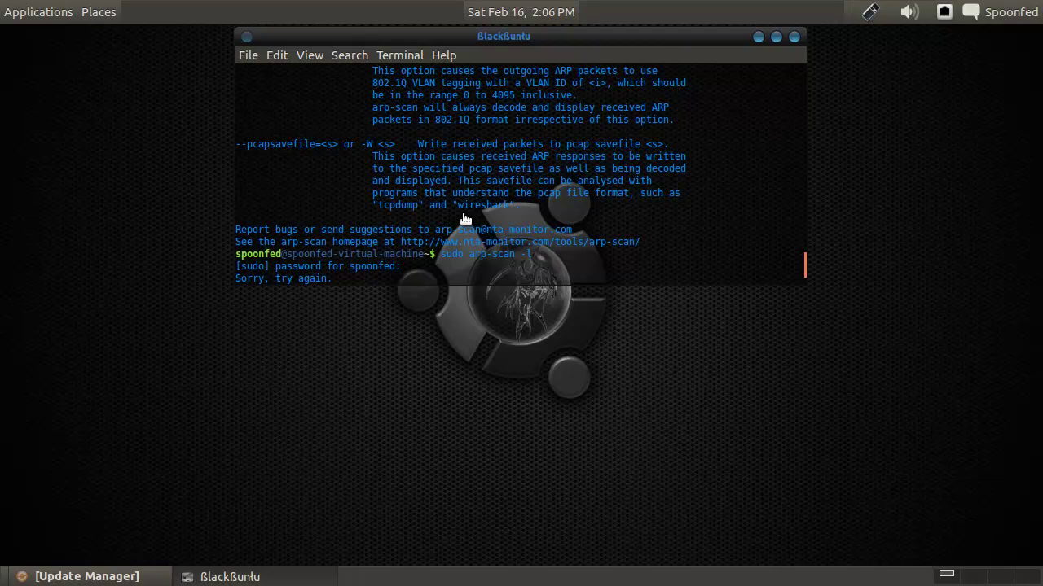
pyautogui.scroll(3, 462, 218)
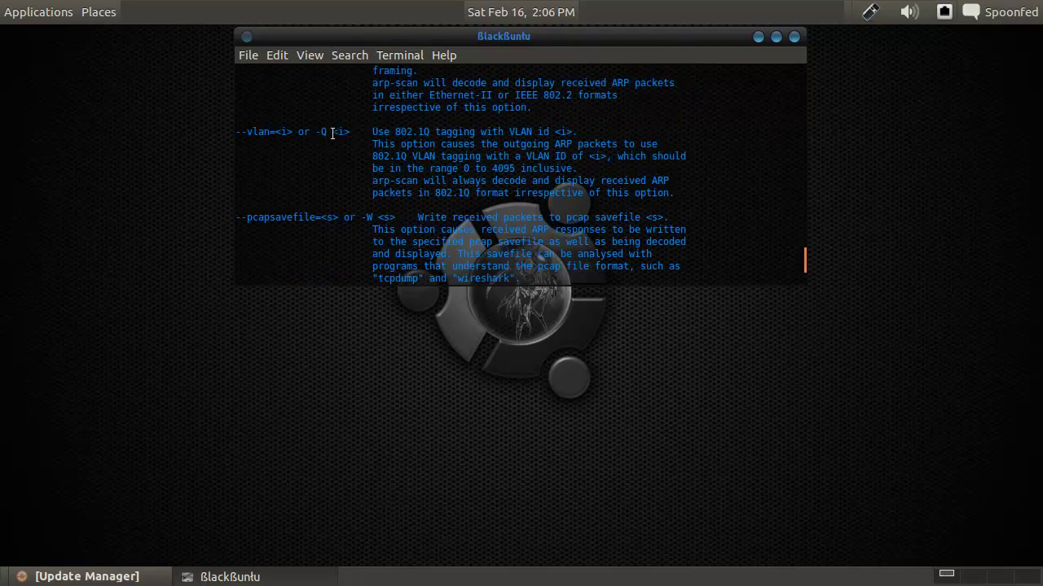
pyautogui.moveTo(315, 133); pyautogui.dragTo(547, 133)
pyautogui.click(541, 180)
pyautogui.scroll(-5, 554, 244)
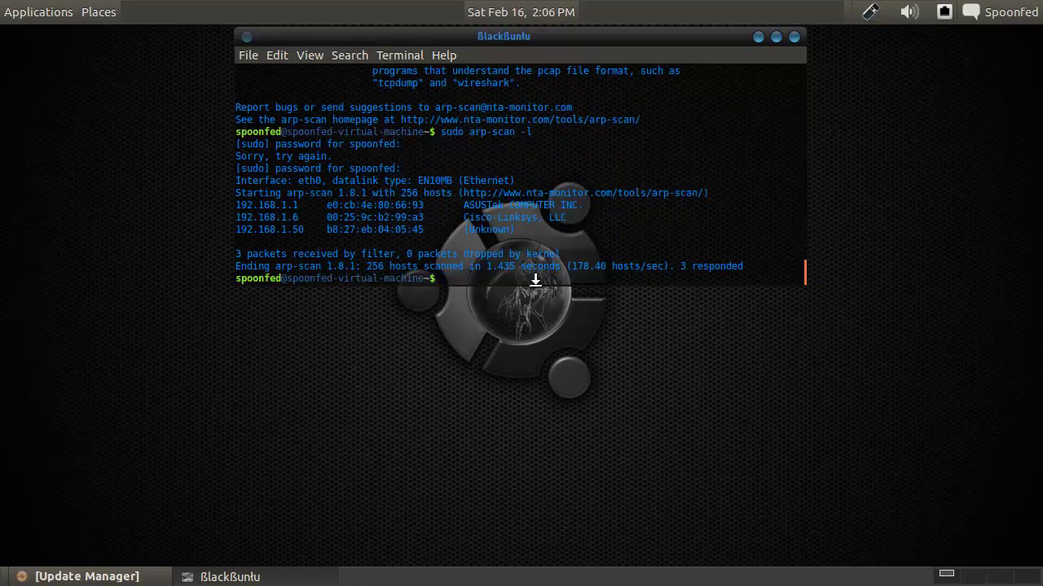
# Run sudo arp-scan -Q 1, which prints usage, then sudo arp-scan -Q 1 -l, which finds only 192.168.1.1
pyautogui.press('Up')
pyautogui.write('l')
pyautogui.press('Return')
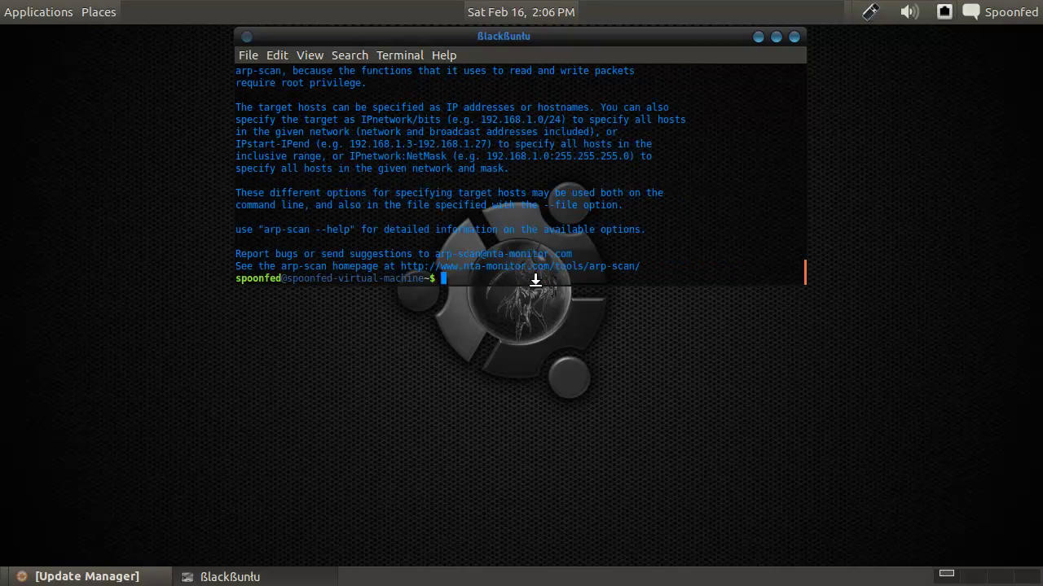
pyautogui.scroll(3, 480, 237)
pyautogui.scroll(3, 480, 237)
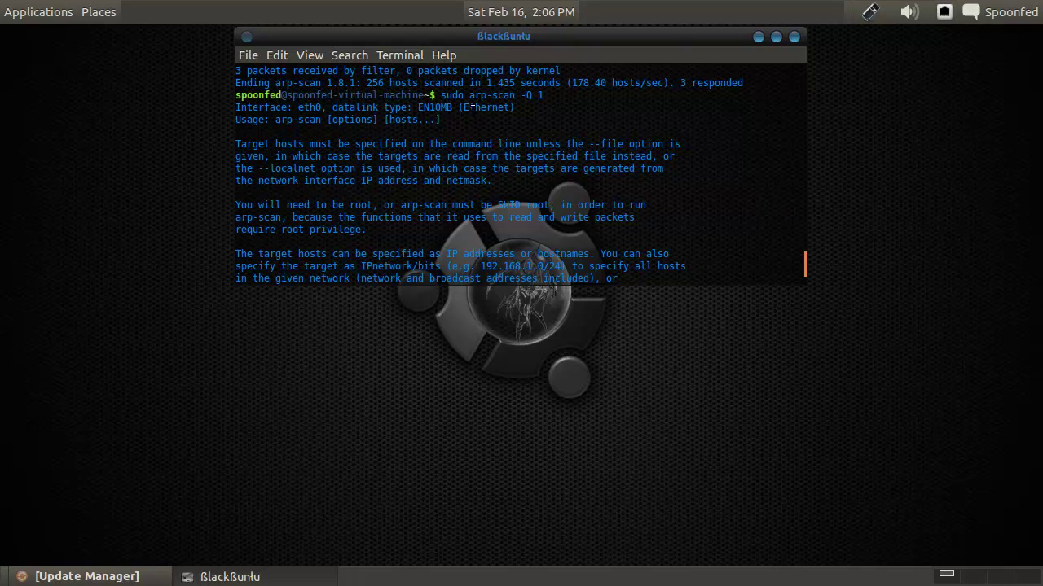
pyautogui.scroll(-2, 424, 204)
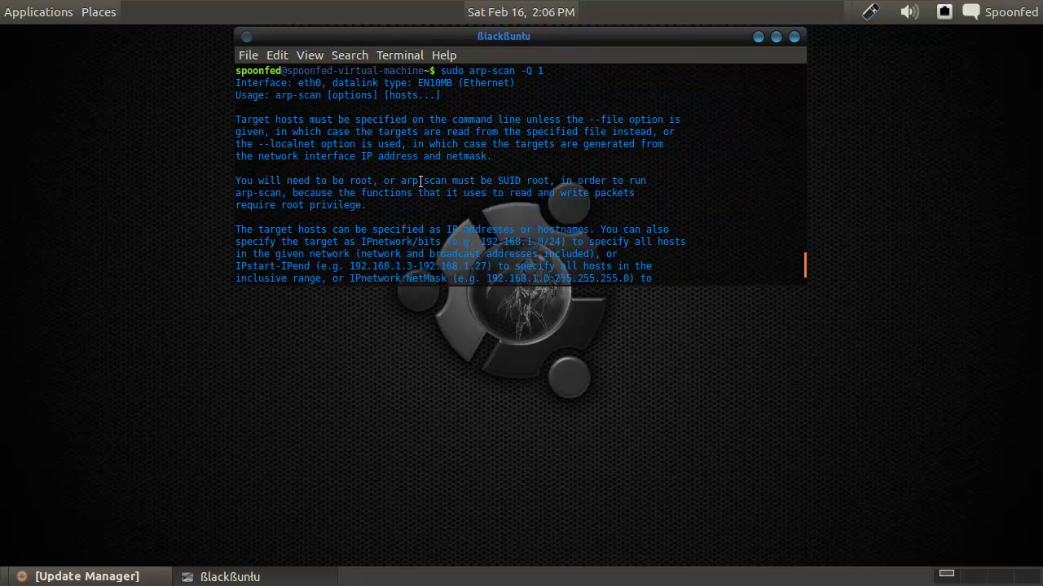
pyautogui.scroll(-2, 415, 167)
pyautogui.scroll(-3, 459, 205)
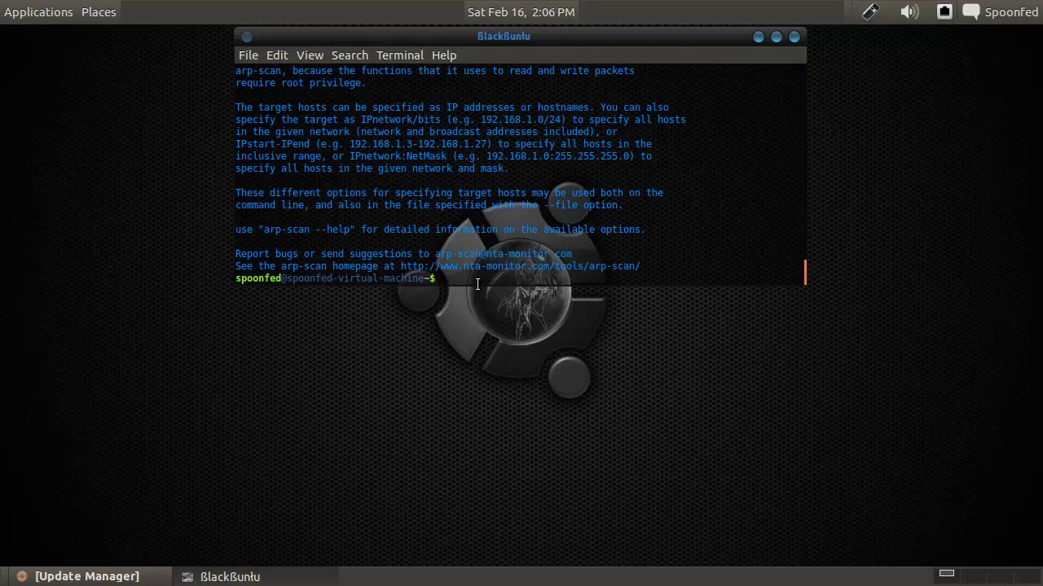
pyautogui.write('sudo arp-scan -Q 1 -l')
pyautogui.press('Return')
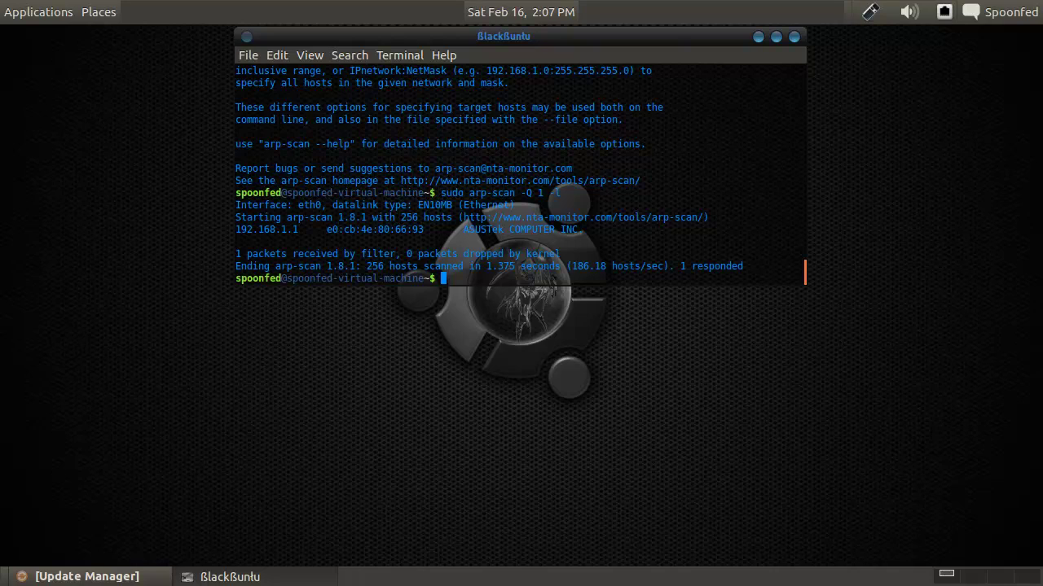
# Rerun the local scan tagged with VLAN 34, getting one responding host
pyautogui.press('Up')
pyautogui.press('Left')
pyautogui.press('Left')
pyautogui.press('Left')
pyautogui.press('BackSpace')
pyautogui.write('34')
pyautogui.press('Return')
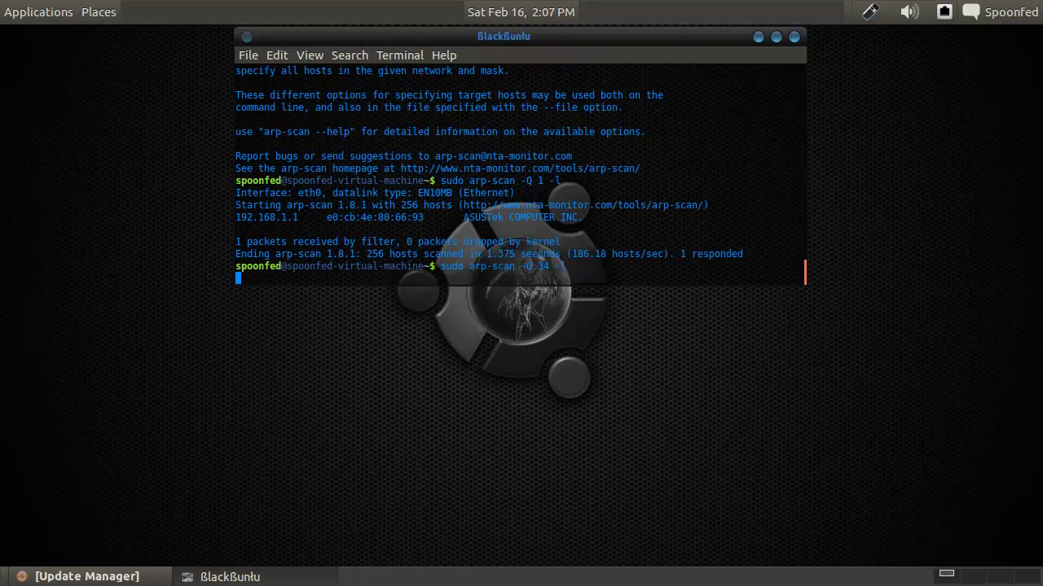
# Rerun the local scan without a VLAN tag, listing three responding hosts
pyautogui.press('Up')
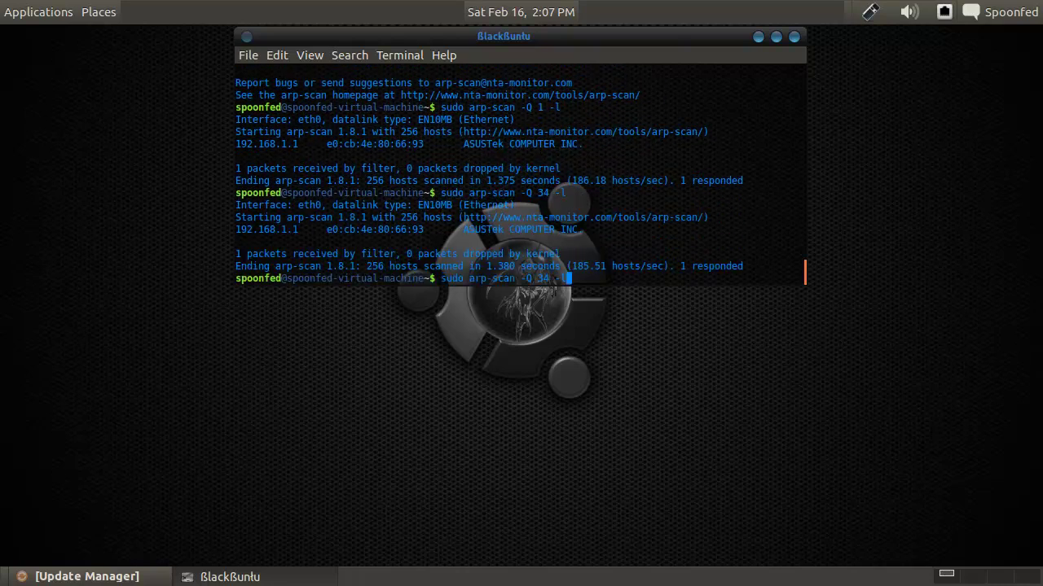
pyautogui.press('Left')
pyautogui.press('Left')
pyautogui.press('Left')
pyautogui.press('BackSpace')
pyautogui.press('BackSpace')
pyautogui.press('BackSpace')
pyautogui.press('Return')
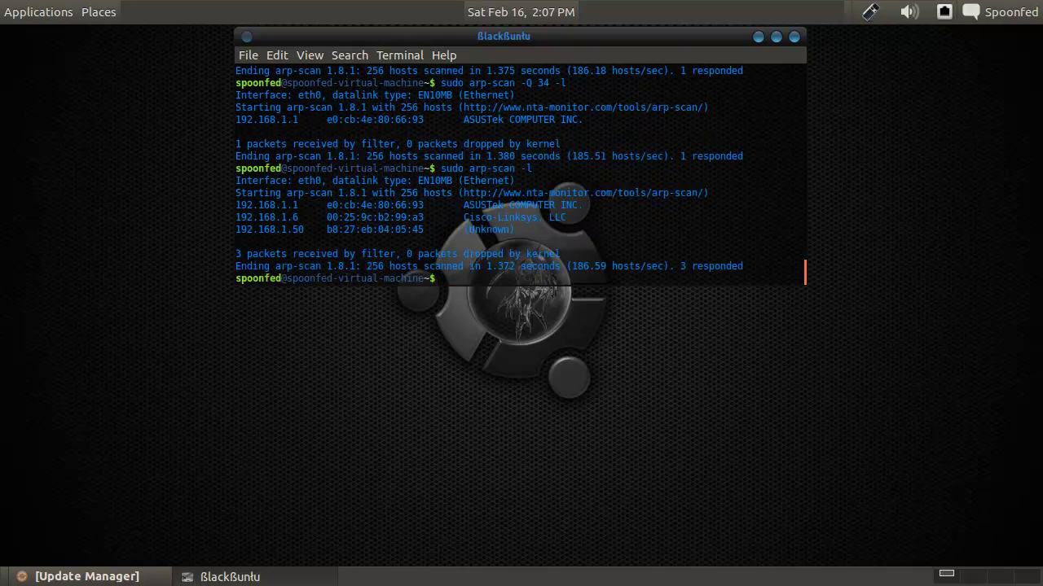
pyautogui.press('Up')
pyautogui.press('BackSpace')
pyautogui.press('BackSpace')
pyautogui.write('-Q 1')
pyautogui.write('10.10.10.10')
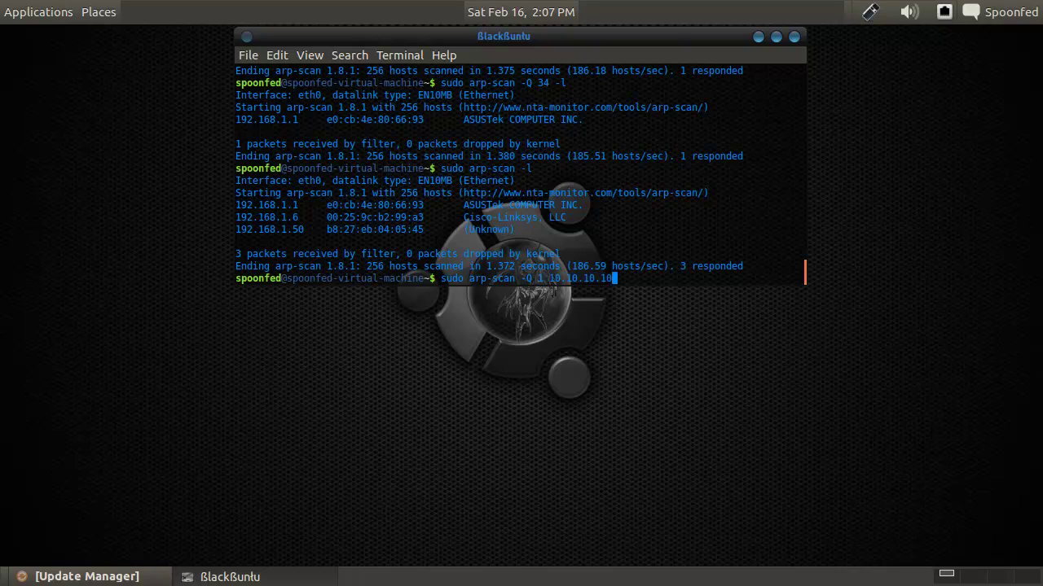
# Scan 10.10.10.10 on VLAN 1 with zero responses, then clear the terminal
pyautogui.press('Return')
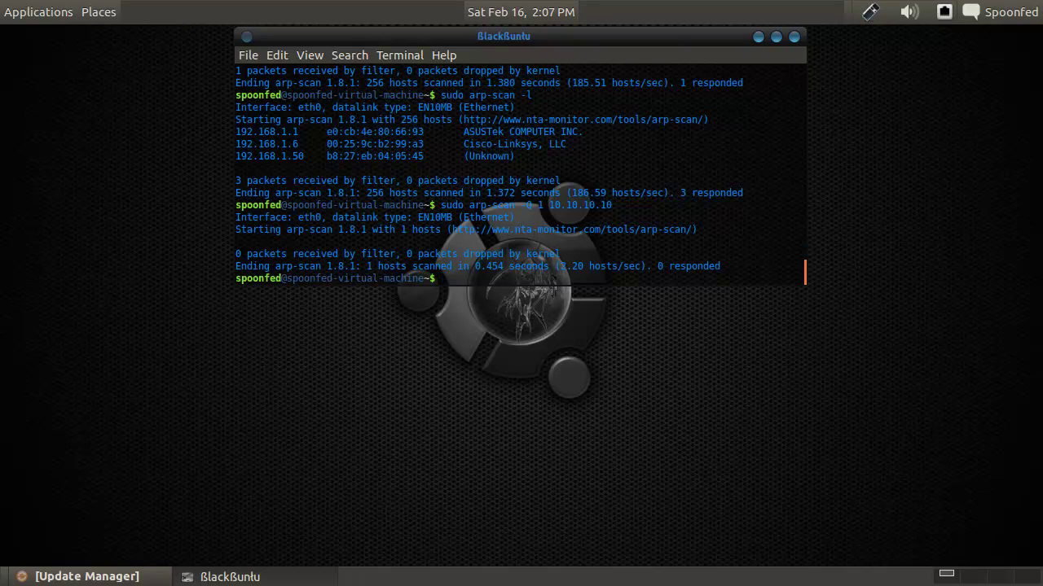
pyautogui.write('clear')
pyautogui.press('Return')
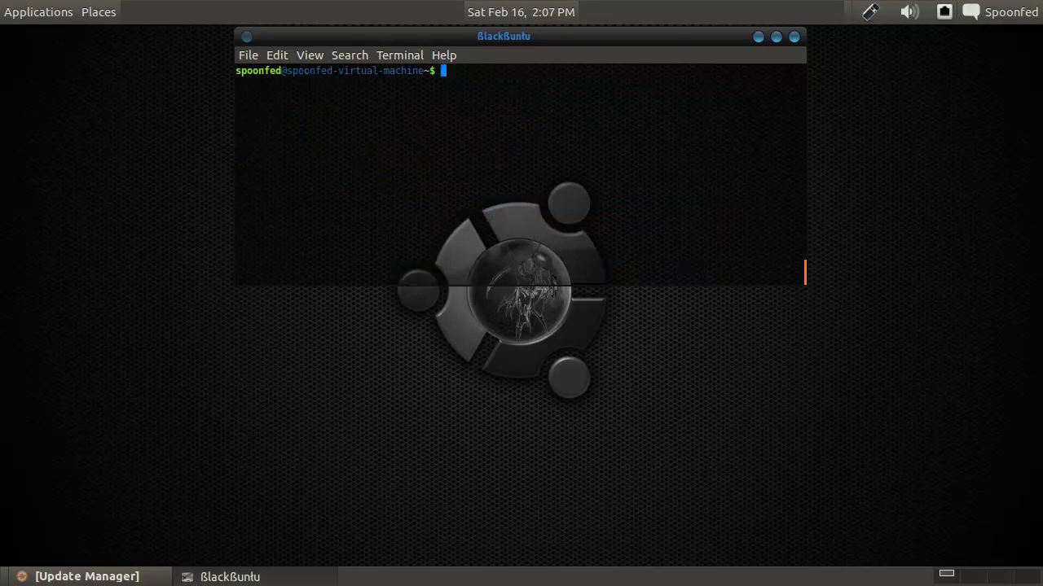